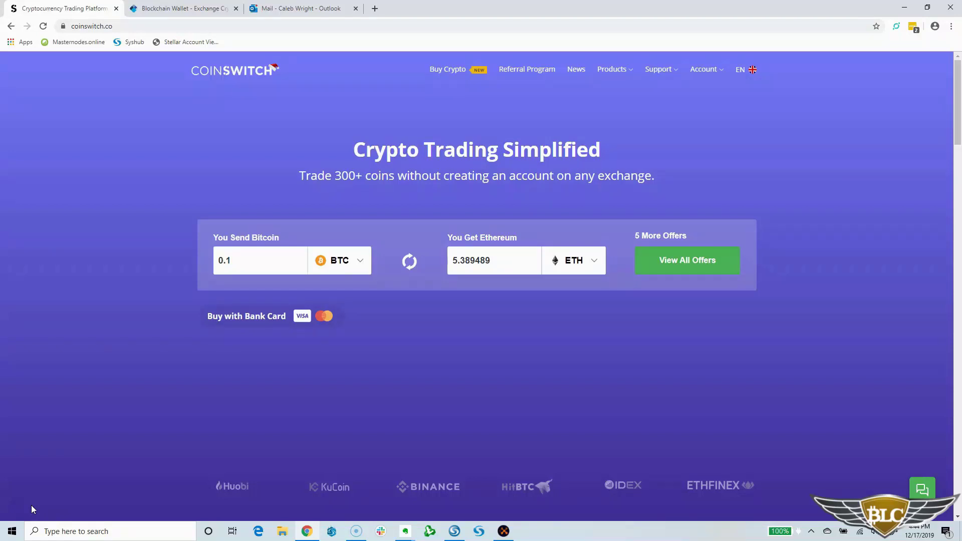
# - Scroll down the home page past the exchange logos to Latest Reviews, Featured By and FAQ & Support
pyautogui.scroll(-10, 158, 347)
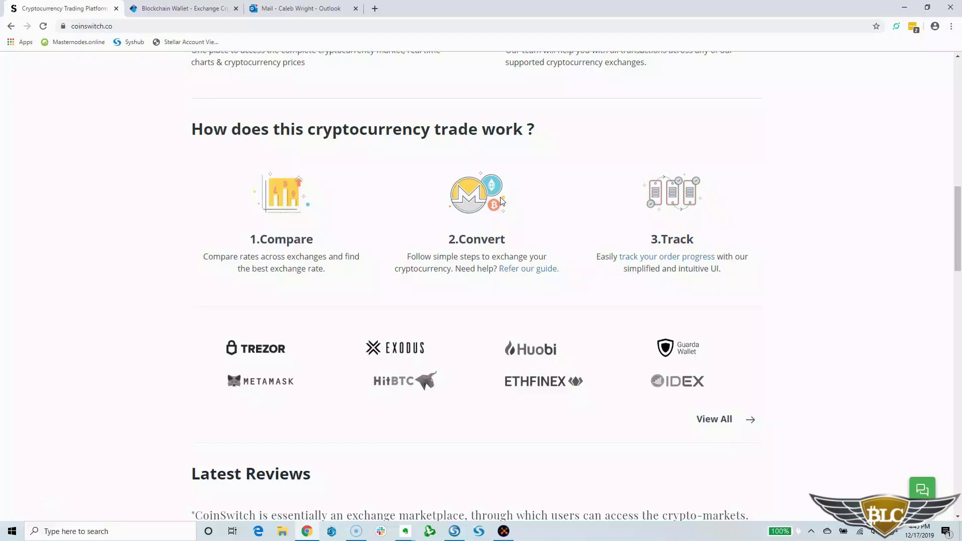
pyautogui.scroll(-8, 427, 249)
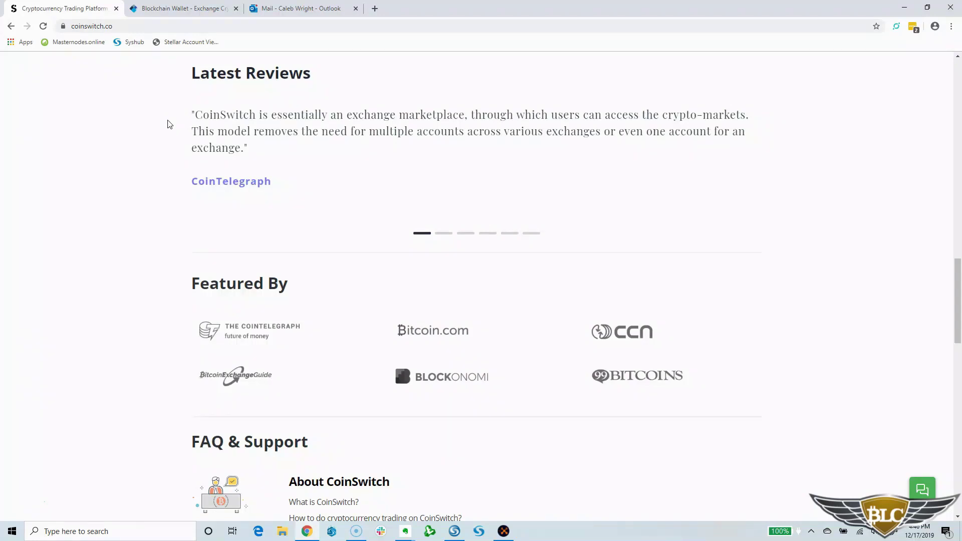
# - Set the exchange form to swap 10 LTC for BTC, quoting 0.055099 BTC
pyautogui.click(104, 286)
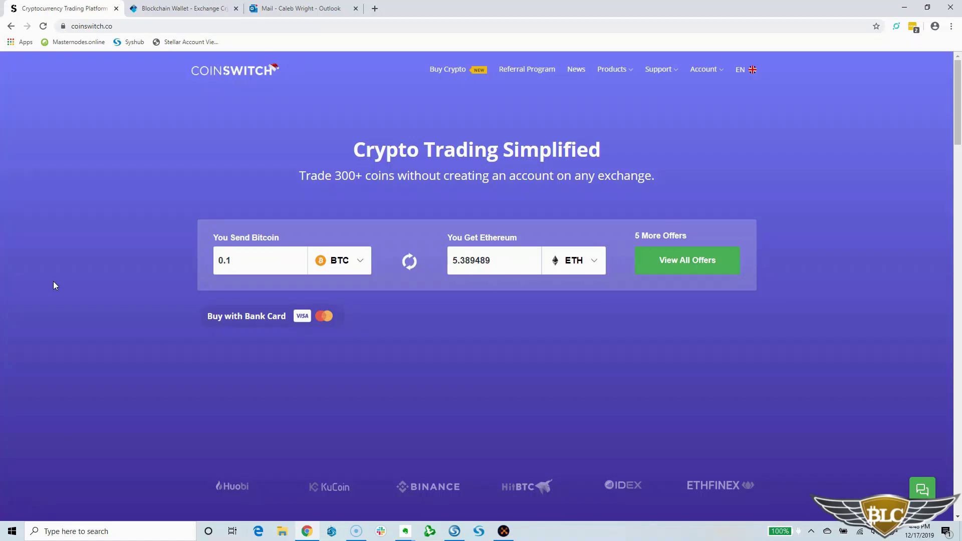
pyautogui.click(354, 260)
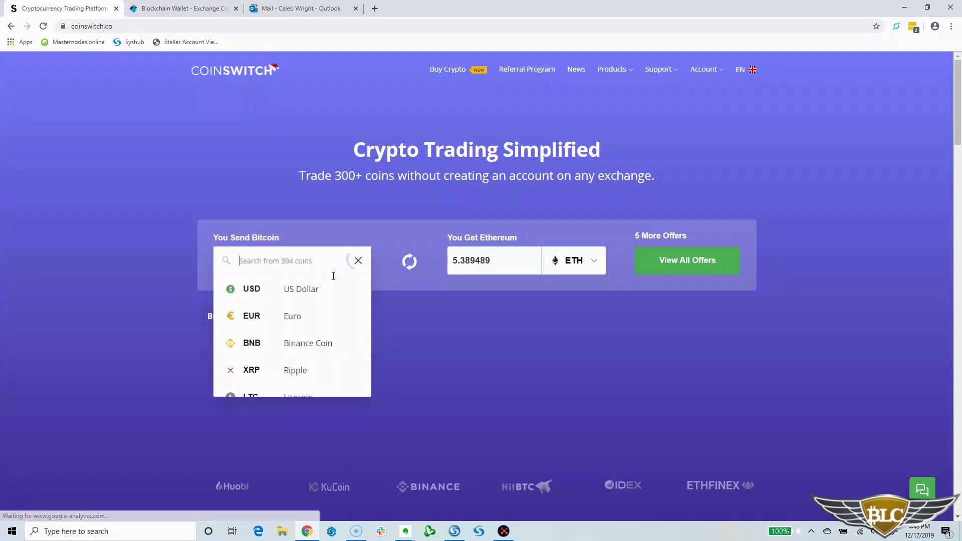
pyautogui.scroll(-2, 328, 301)
pyautogui.click(323, 298)
pyautogui.click(590, 260)
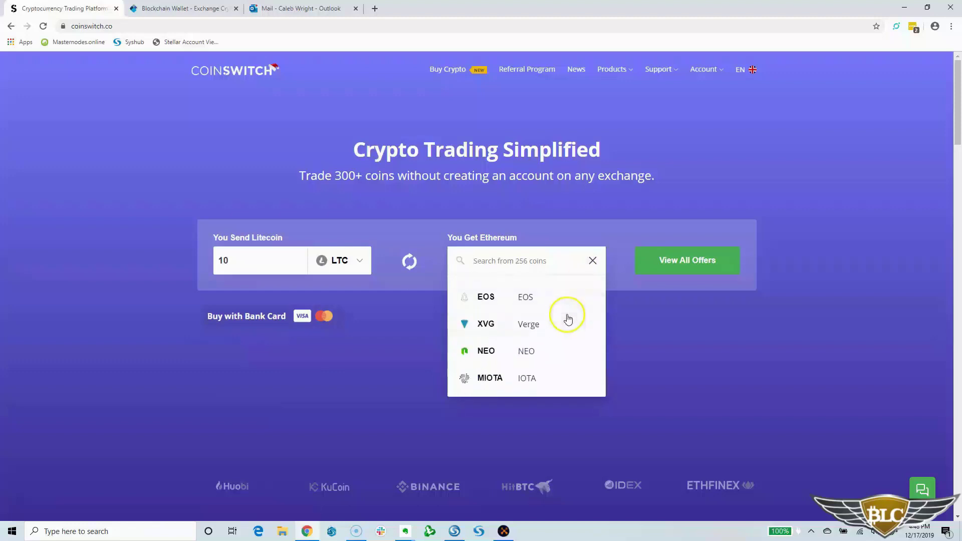
pyautogui.scroll(-2, 567, 320)
pyautogui.scroll(1, 531, 301)
pyautogui.click(525, 309)
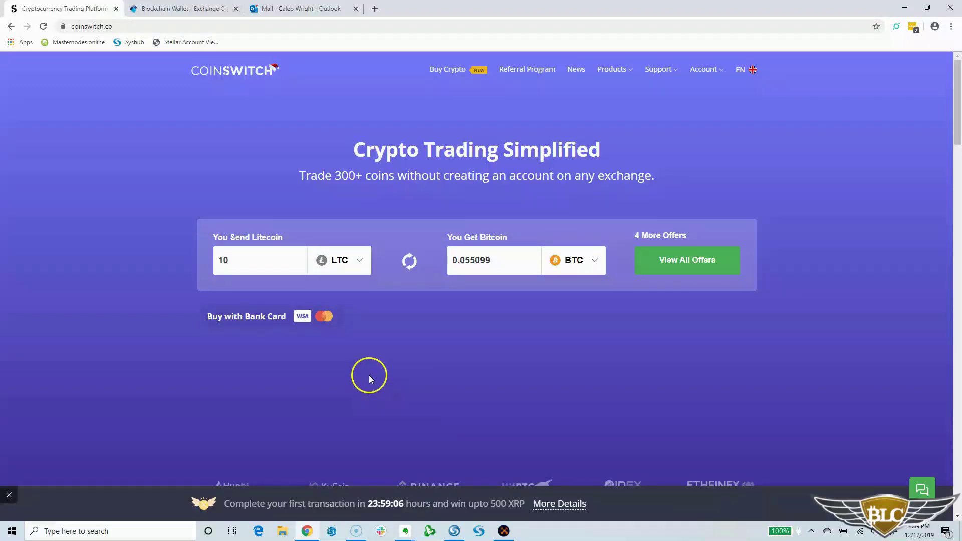
pyautogui.scroll(-1, 370, 381)
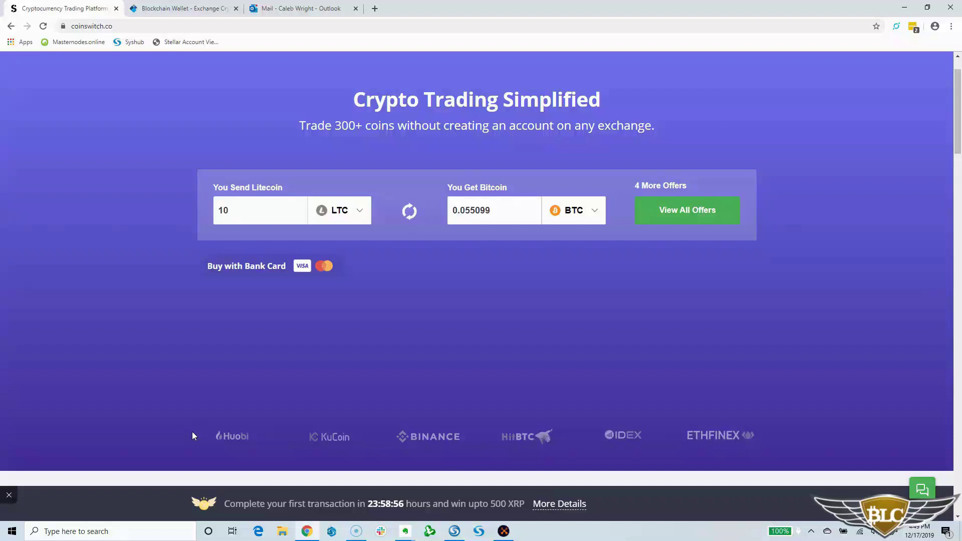
pyautogui.scroll(1, 164, 381)
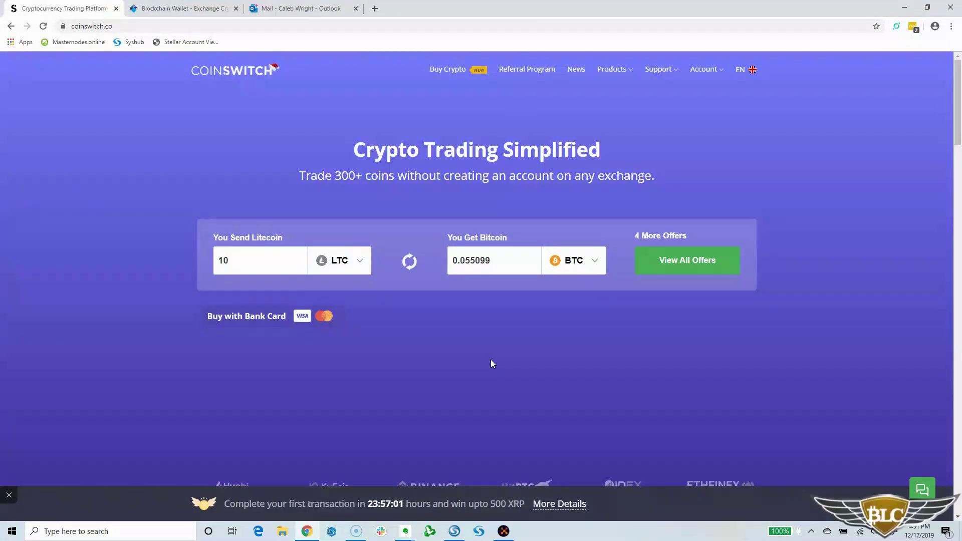
# - Log in with the saved credentials and reopen the Account menu
pyautogui.click(722, 68)
pyautogui.click(698, 92)
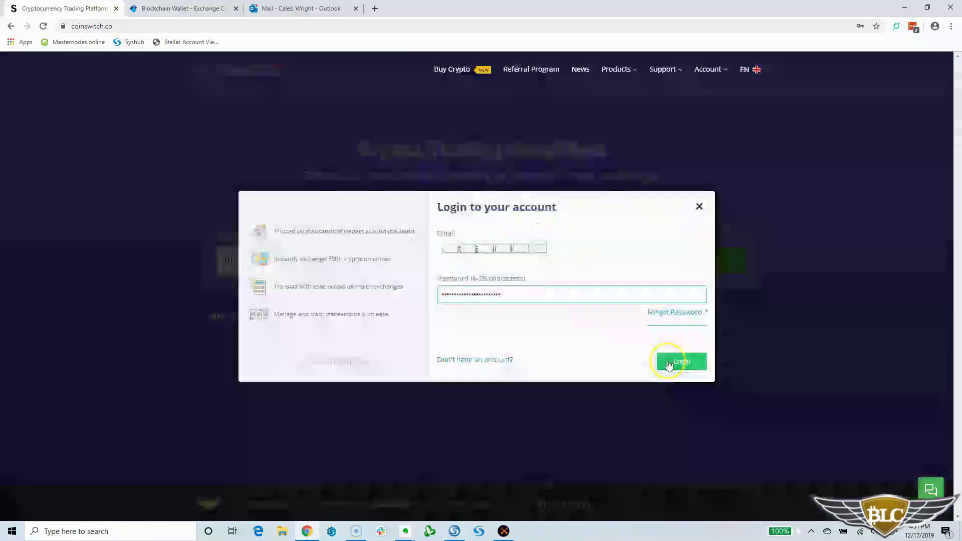
pyautogui.click(668, 362)
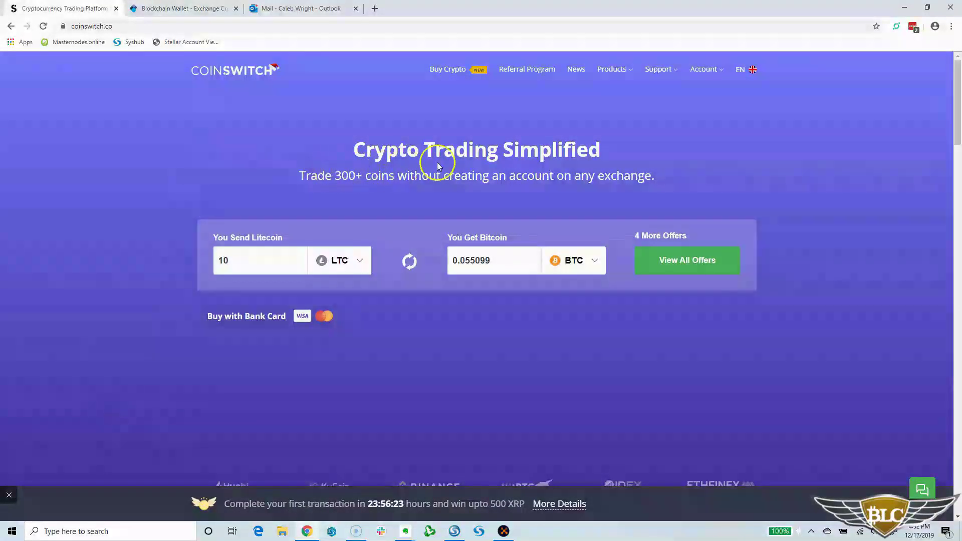
pyautogui.click(705, 69)
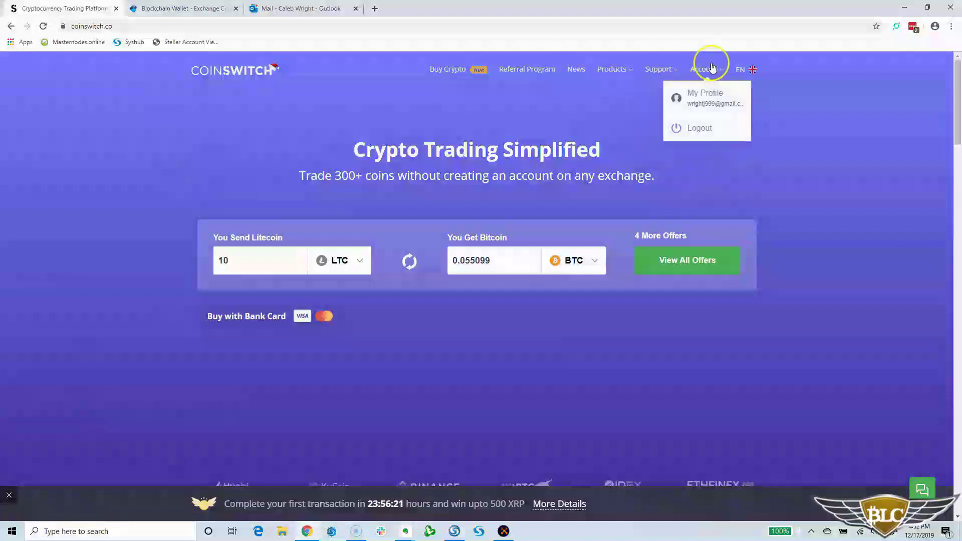
# - Go to My Profile and view the Order History with two completed 5500 TRX to BTC orders
pyautogui.click(709, 93)
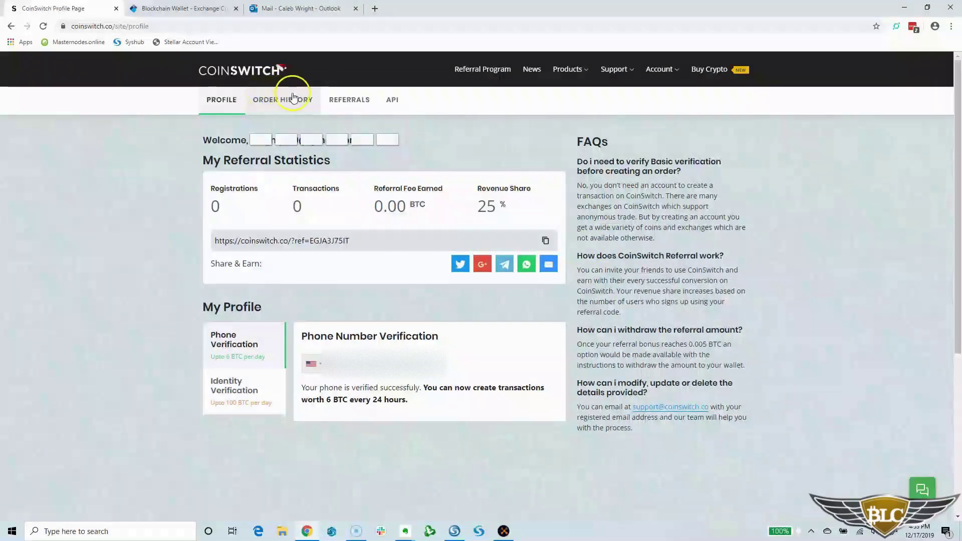
pyautogui.click(283, 100)
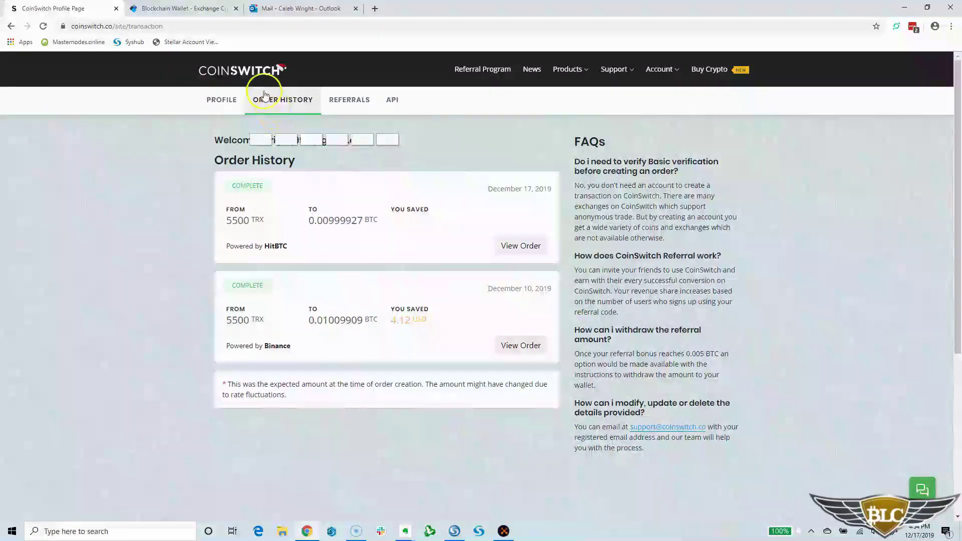
# - Return from Order History to the CoinSwitch home page via the logo
pyautogui.click(231, 72)
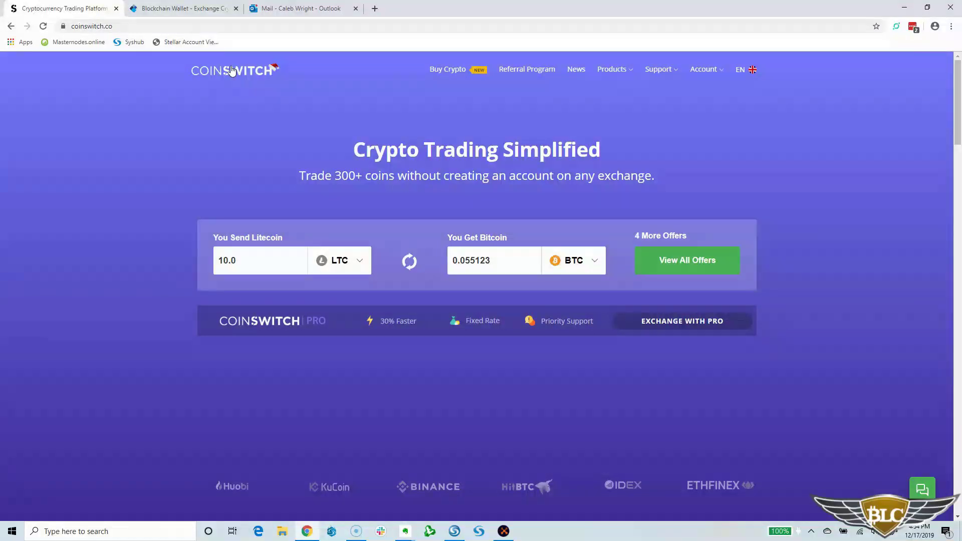
# - Change the send coin to TRX with an amount of 55000, quoting 0.101800 BTC
pyautogui.click(351, 260)
pyautogui.scroll(-1, 298, 335)
pyautogui.click(297, 292)
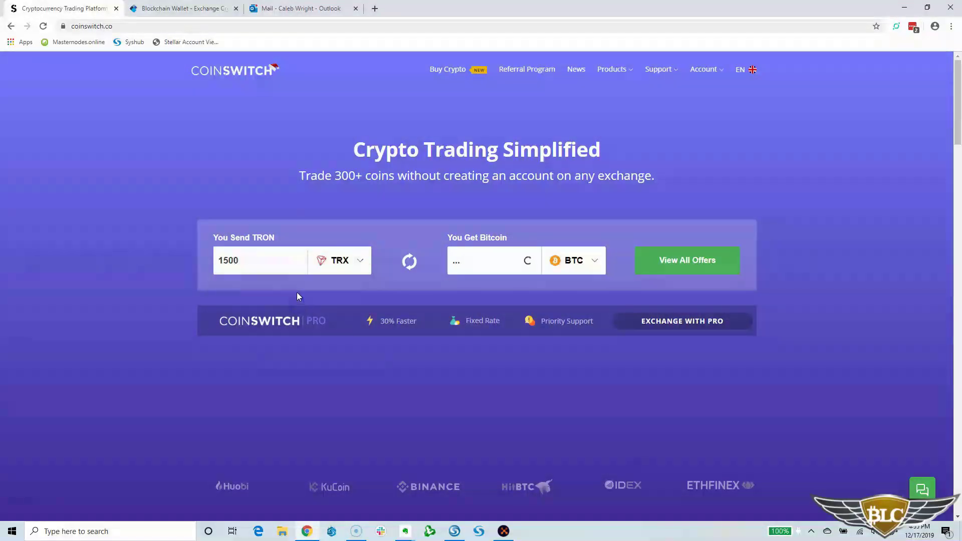
pyautogui.doubleClick(213, 261)
pyautogui.write('55000')
pyautogui.click(298, 293)
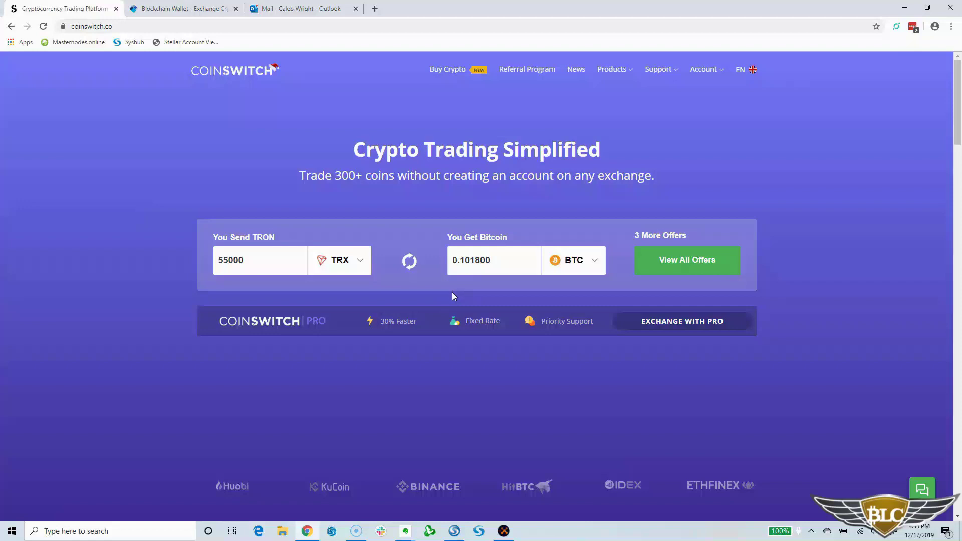
# - Show all exchange offers for the 55000 TRX to Bitcoin swap
pyautogui.click(688, 248)
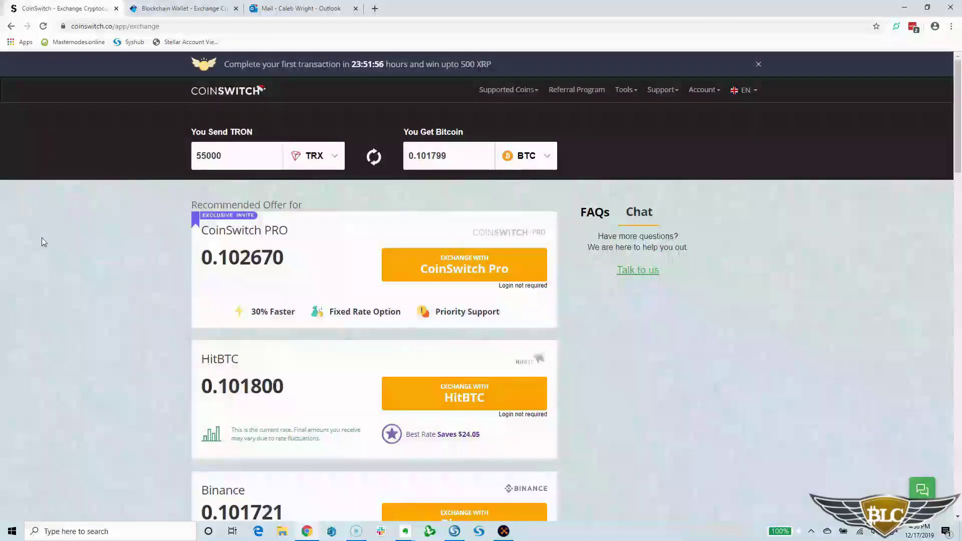
pyautogui.scroll(-1, 85, 278)
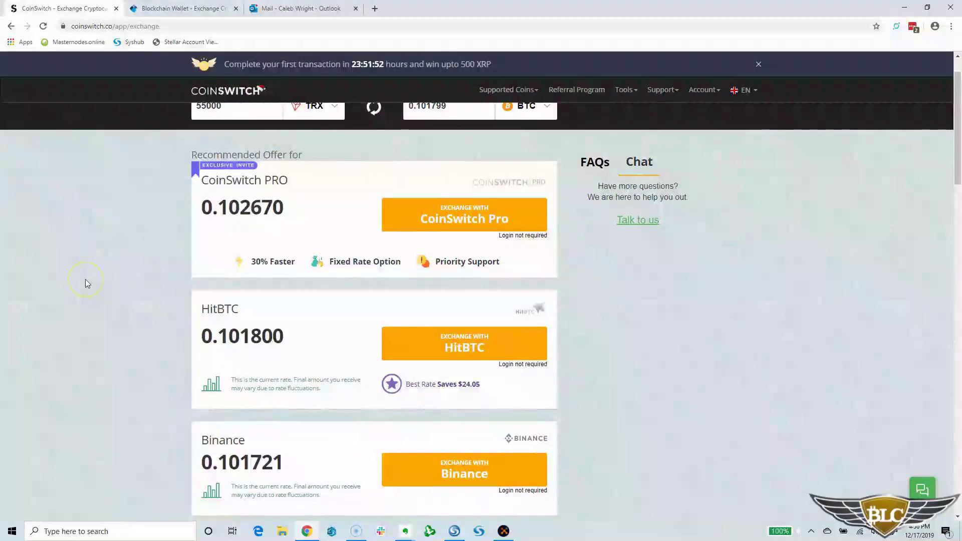
pyautogui.scroll(-1, 85, 283)
pyautogui.scroll(-1, 85, 284)
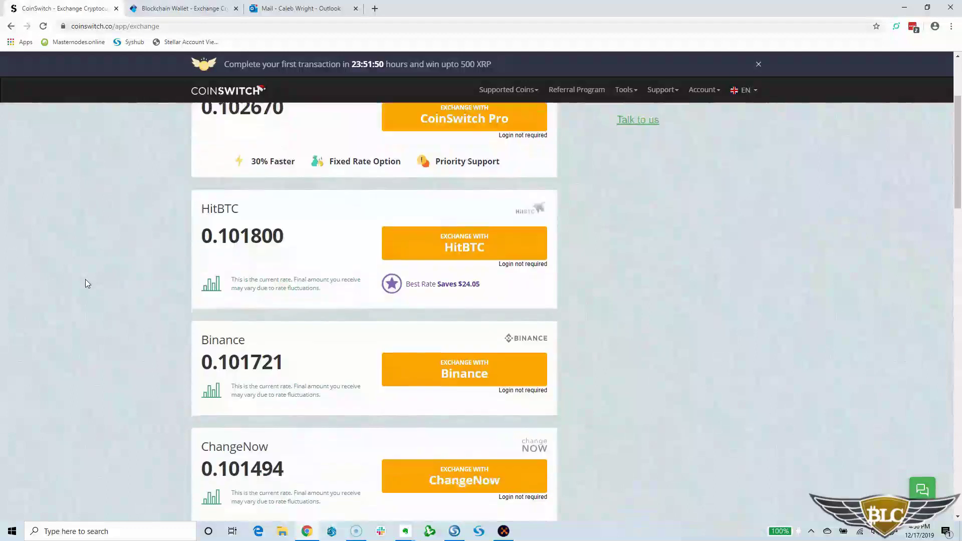
pyautogui.scroll(-1, 88, 283)
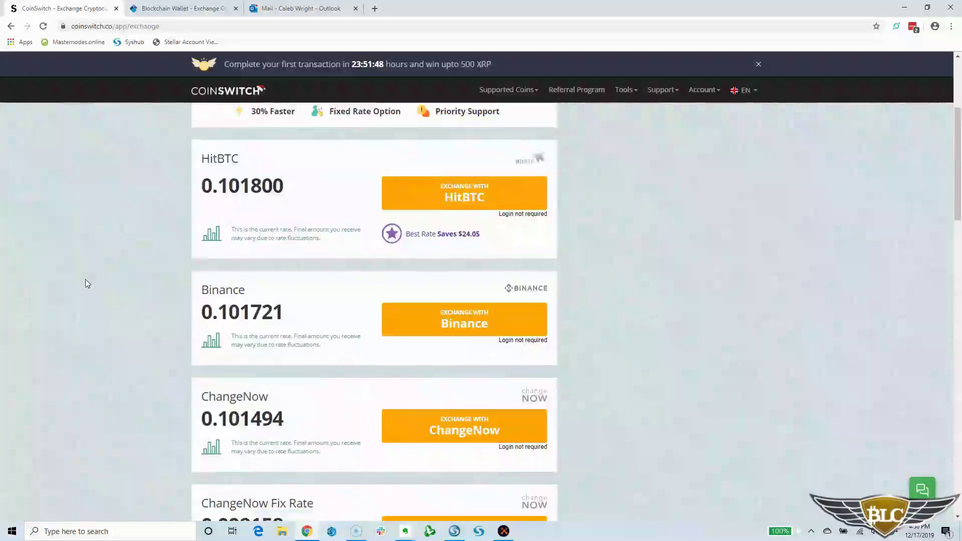
pyautogui.scroll(-1, 86, 282)
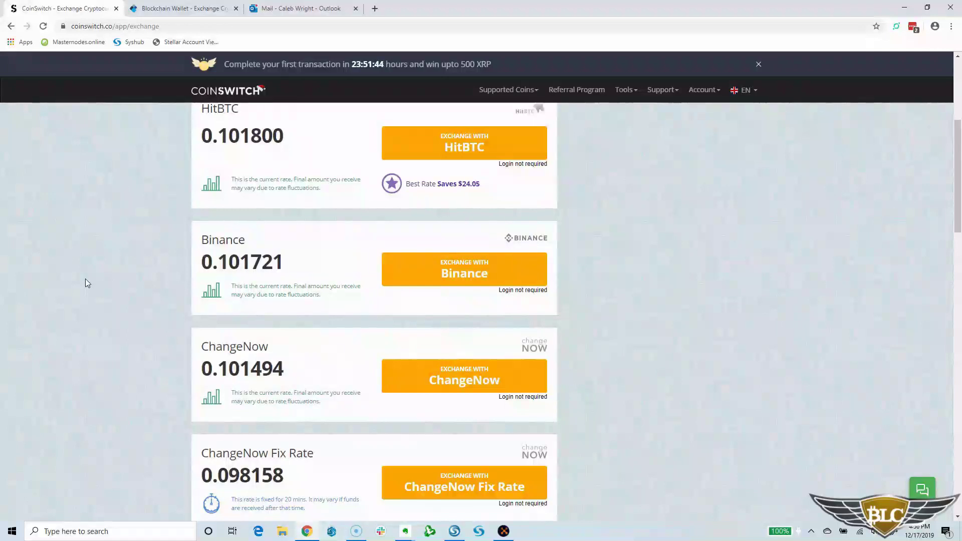
pyautogui.scroll(-1, 86, 283)
pyautogui.scroll(-1, 85, 279)
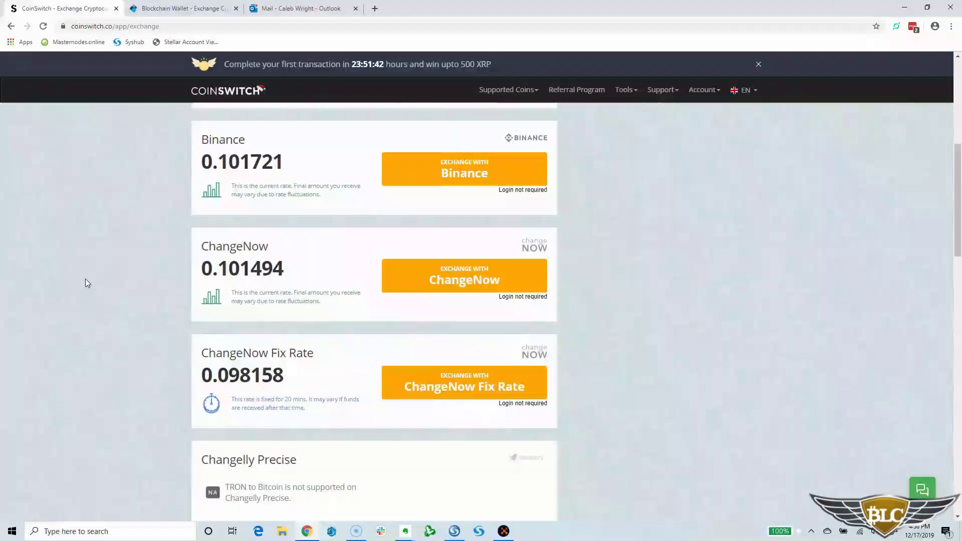
pyautogui.scroll(-1, 85, 278)
pyautogui.scroll(-1, 86, 277)
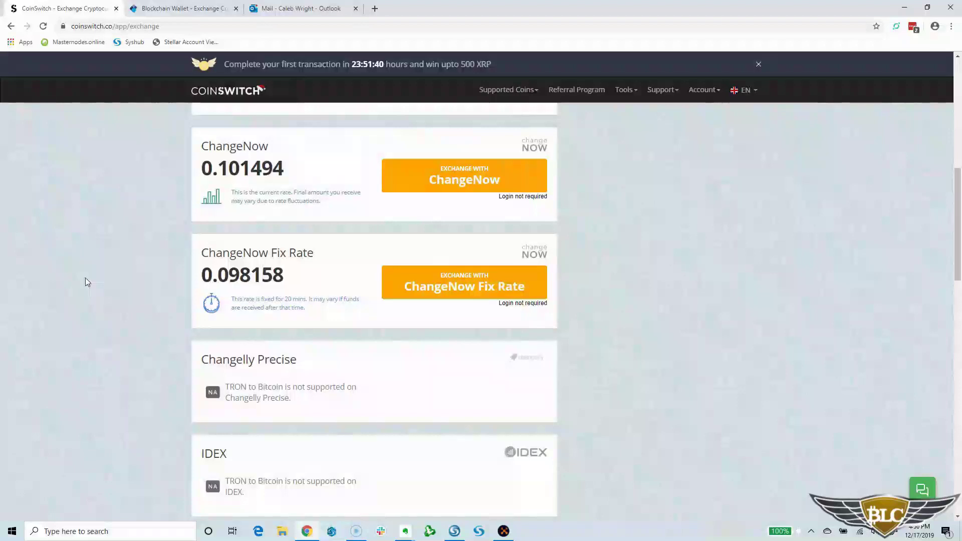
pyautogui.scroll(-1, 85, 278)
pyautogui.scroll(-2, 85, 278)
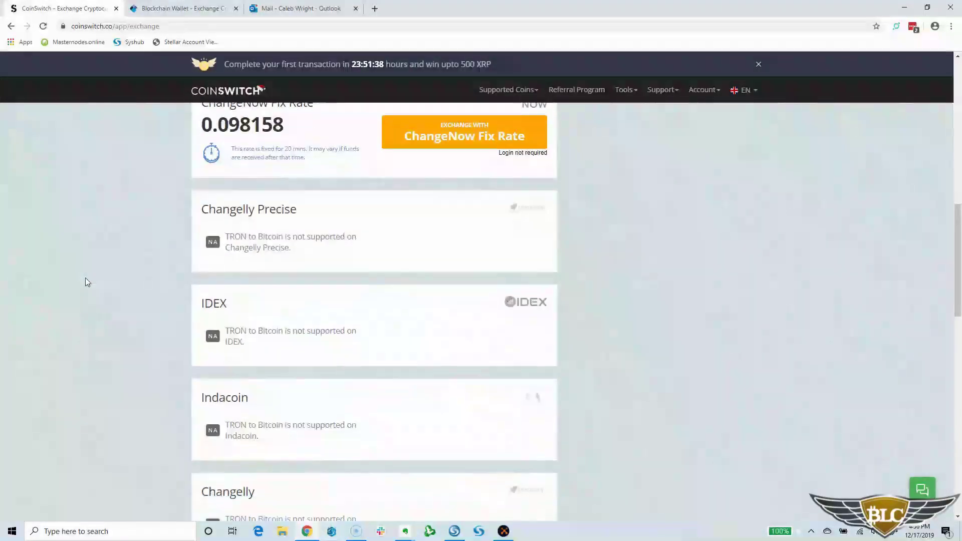
pyautogui.scroll(-2, 85, 278)
pyautogui.scroll(-13, 85, 282)
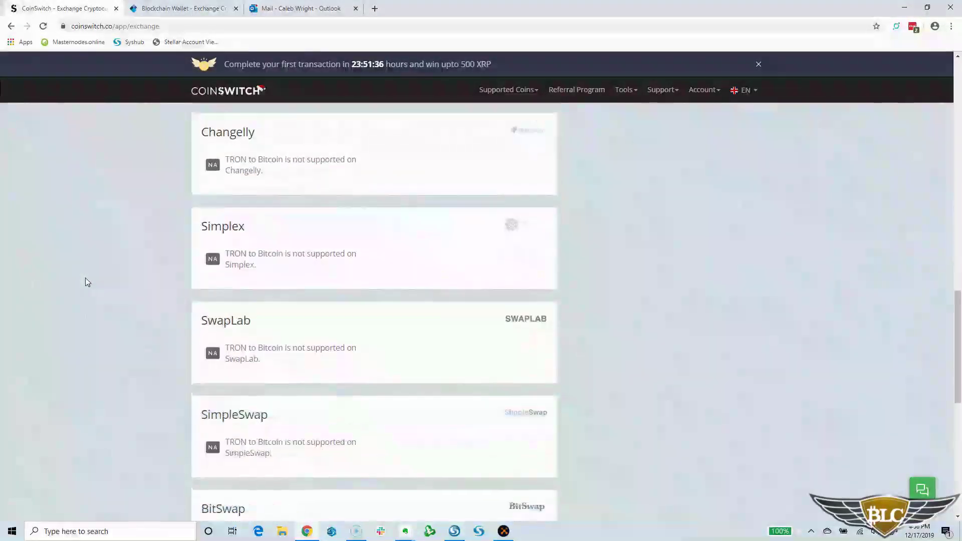
pyautogui.scroll(20, 85, 282)
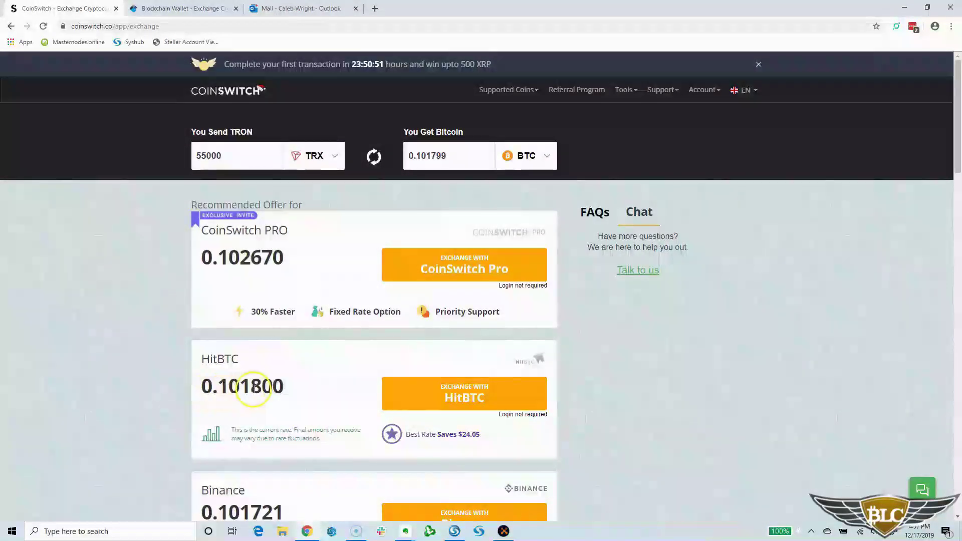
pyautogui.moveTo(202, 387); pyautogui.dragTo(290, 382)
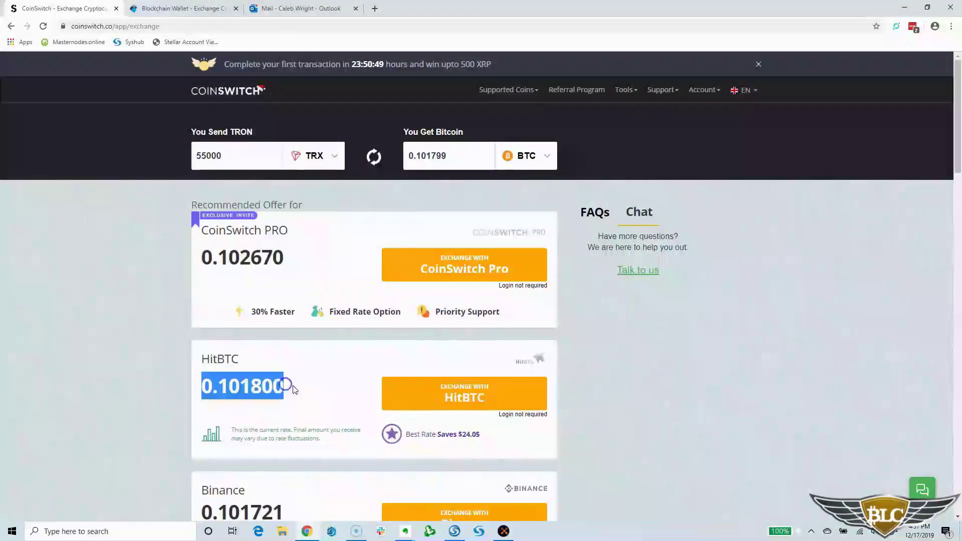
pyautogui.click(290, 381)
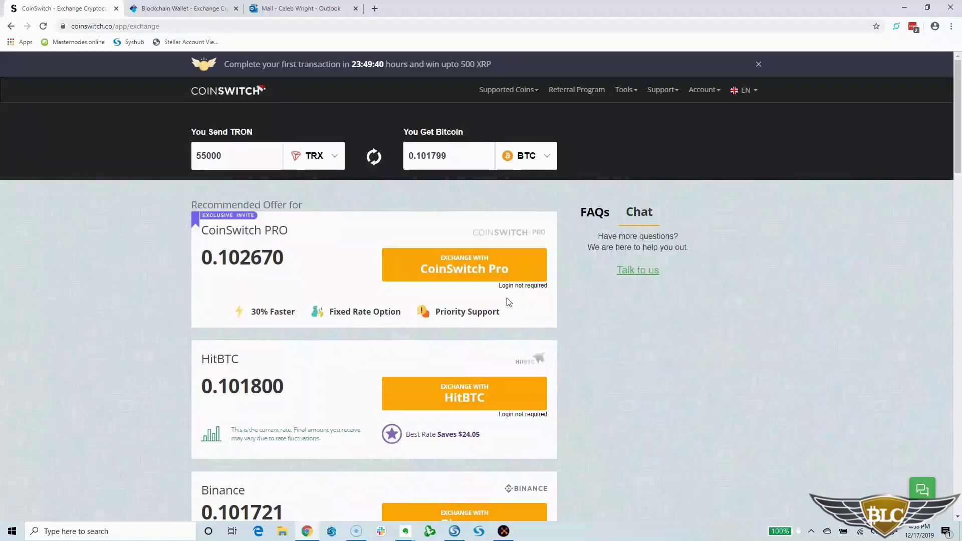
# - Start the swap with the CoinSwitch Pro offer
pyautogui.click(456, 269)
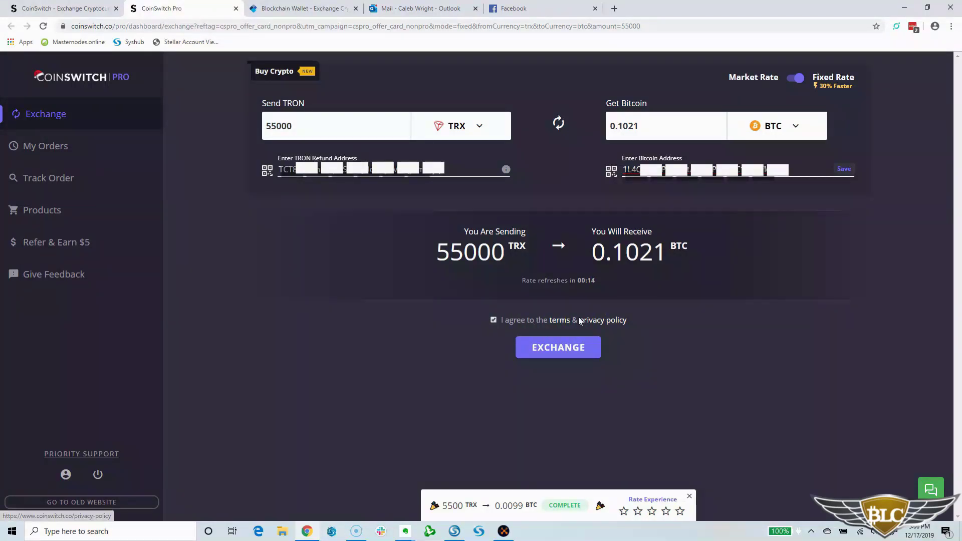
# - Place the 55000 TRX to 0.1021 BTC exchange order
pyautogui.click(549, 353)
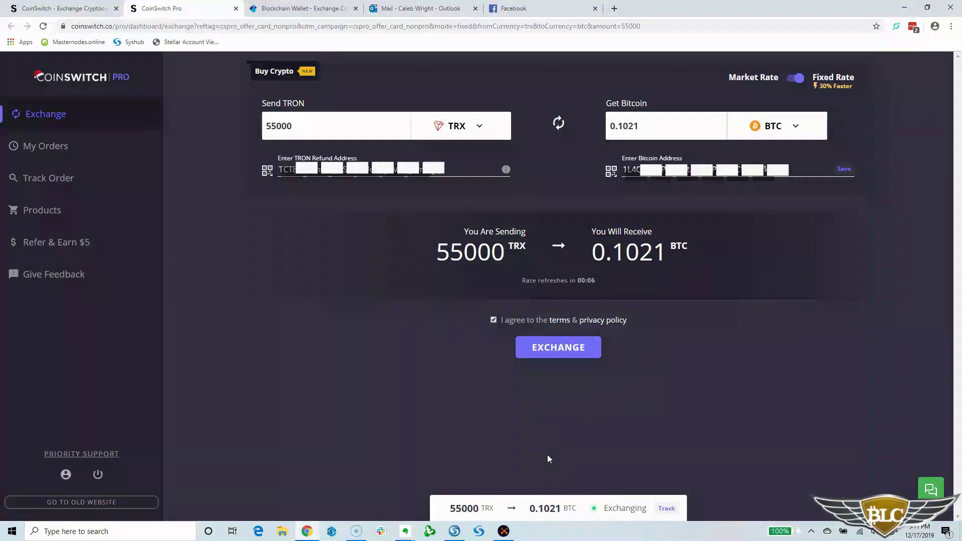
# - Open the exchanging order's tracking page from the bottom bar
pyautogui.click(666, 508)
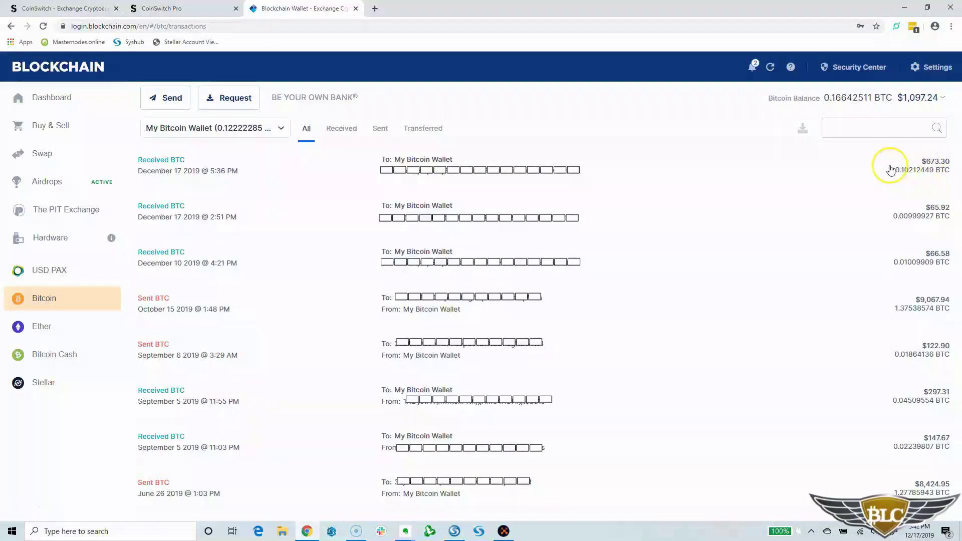
# - Return to the CoinSwitch Pro tab to see the 55000 TRX to 0.1021 BTC order marked Completed
pyautogui.click(190, 8)
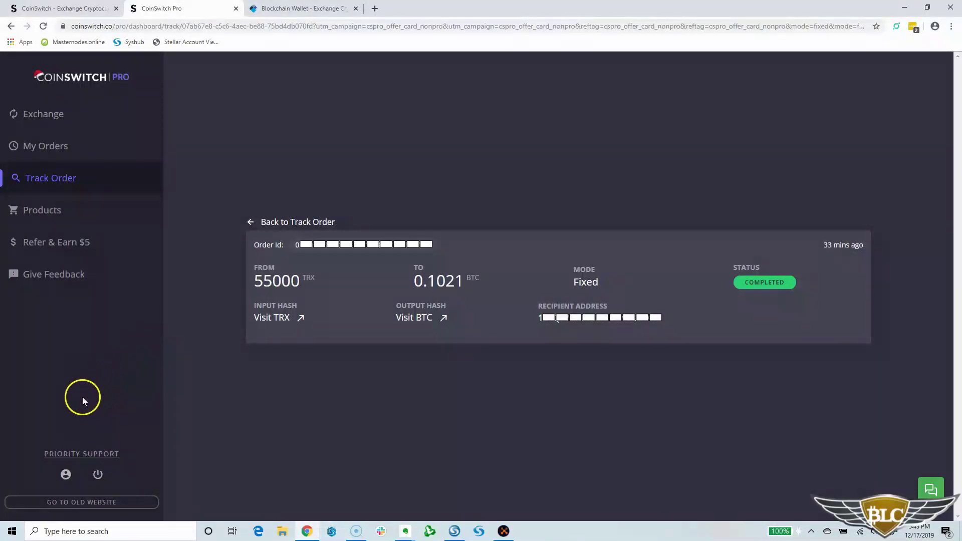
# - Go back to the CoinSwitch homepage and jump to its FAQ & Support section
pyautogui.click(120, 502)
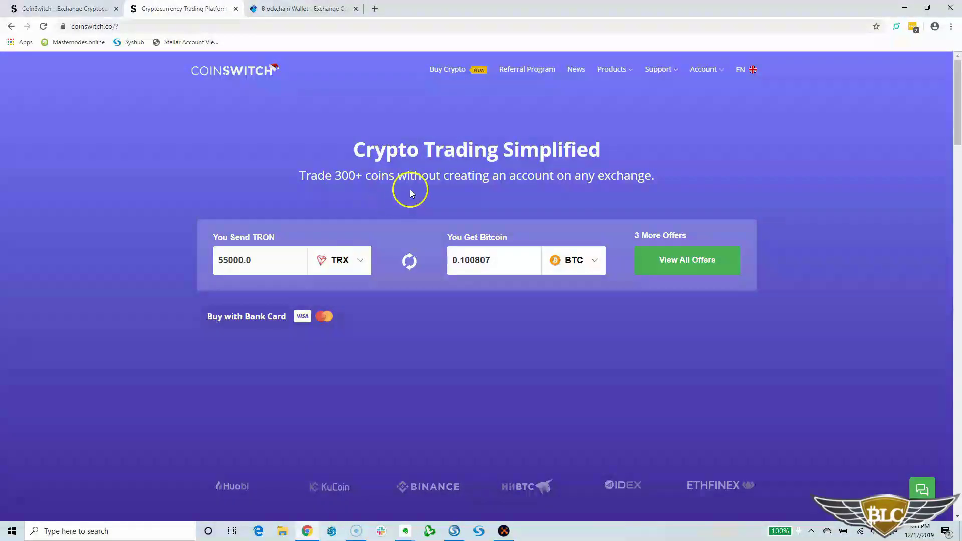
pyautogui.moveTo(661, 70)
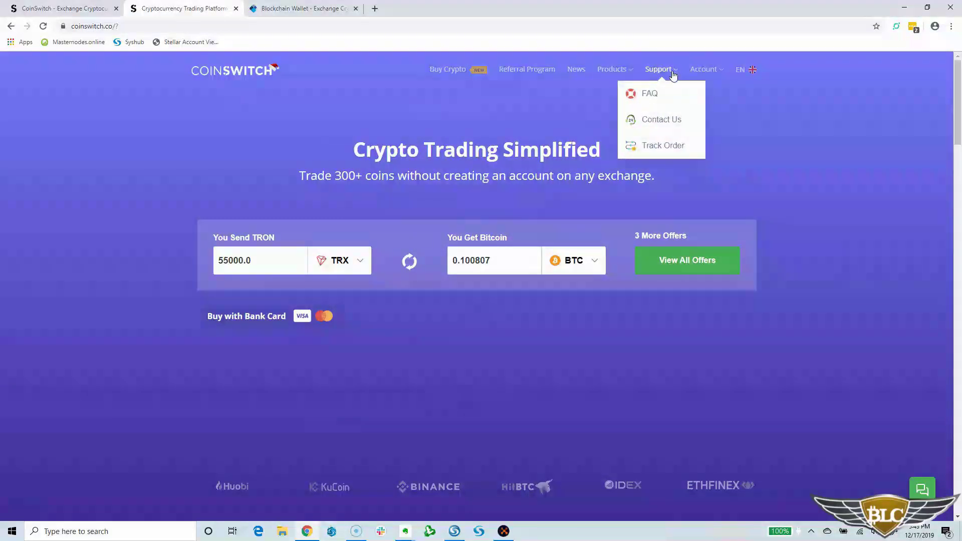
pyautogui.click(657, 97)
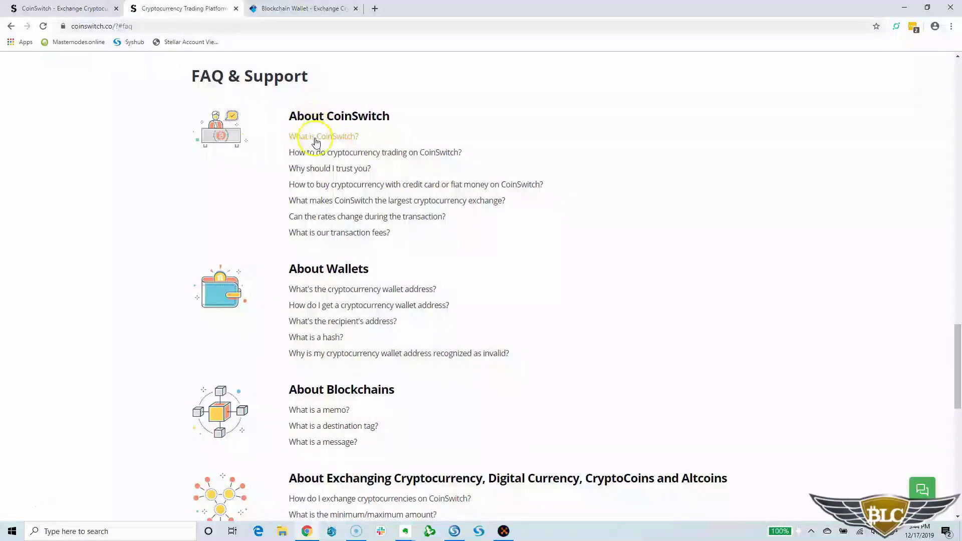
# - Expand the FAQ answer to "What is our transaction fees?" showing the 0% to 0.49% fee
pyautogui.click(314, 234)
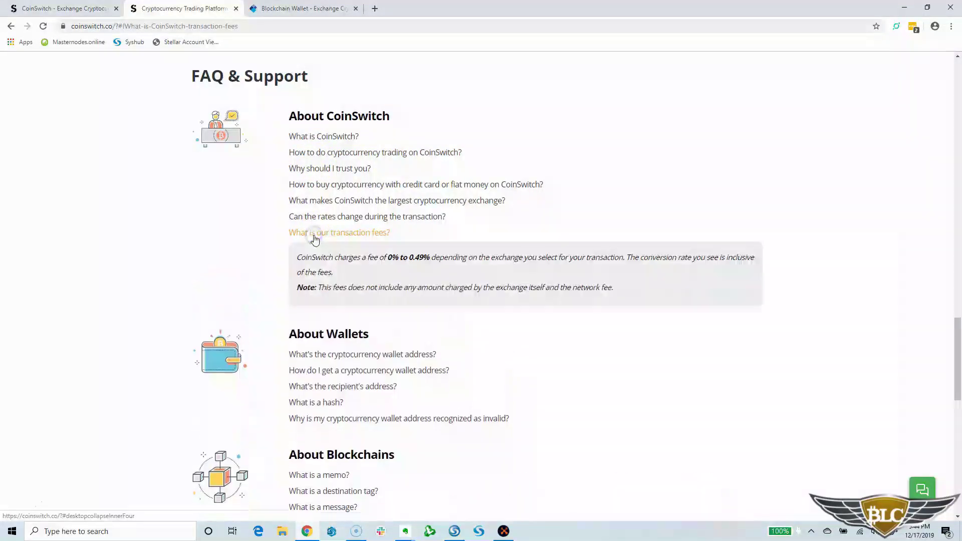